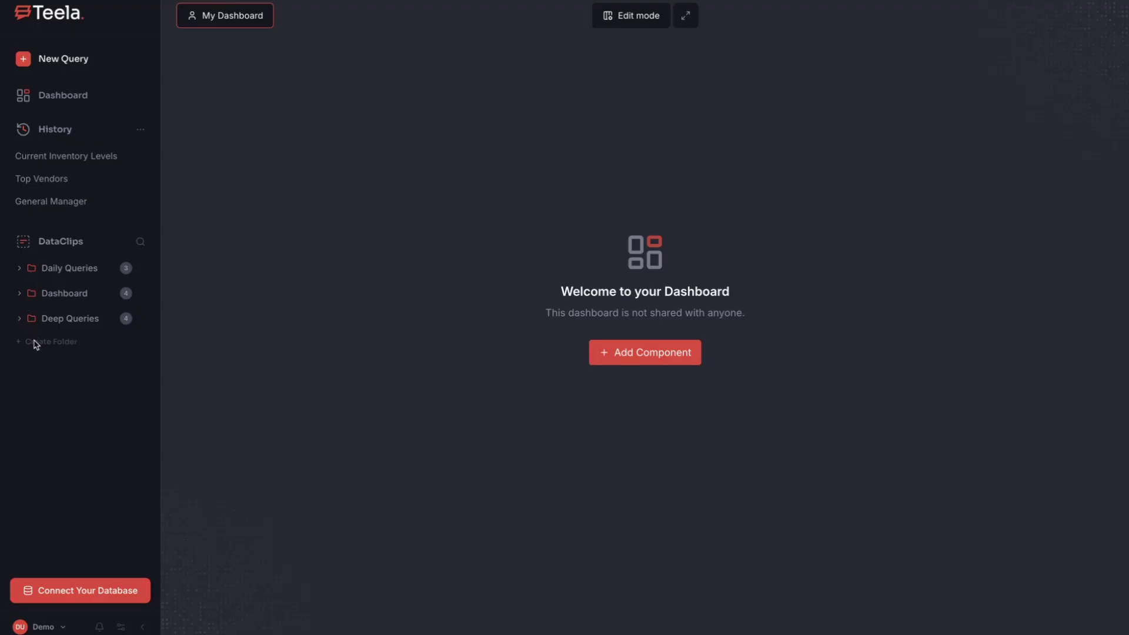
Expand the Dashboard dataclip folder and add the Top Vendors dataclip as a component 2 columns wide and 1 row high.
click(20, 296)
click(20, 296)
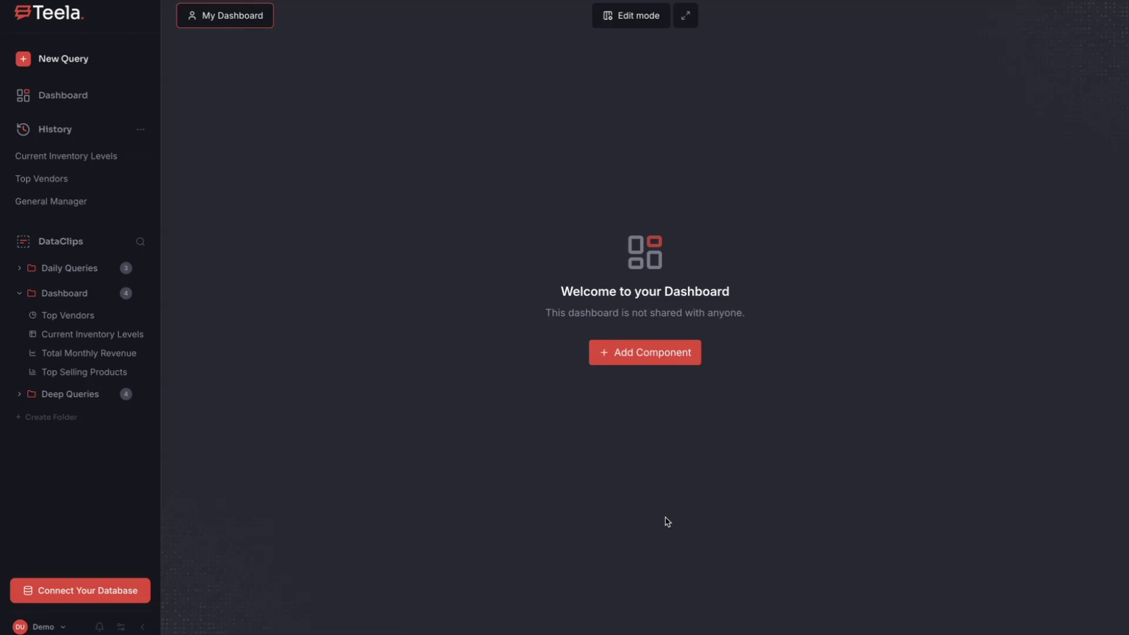
click(622, 353)
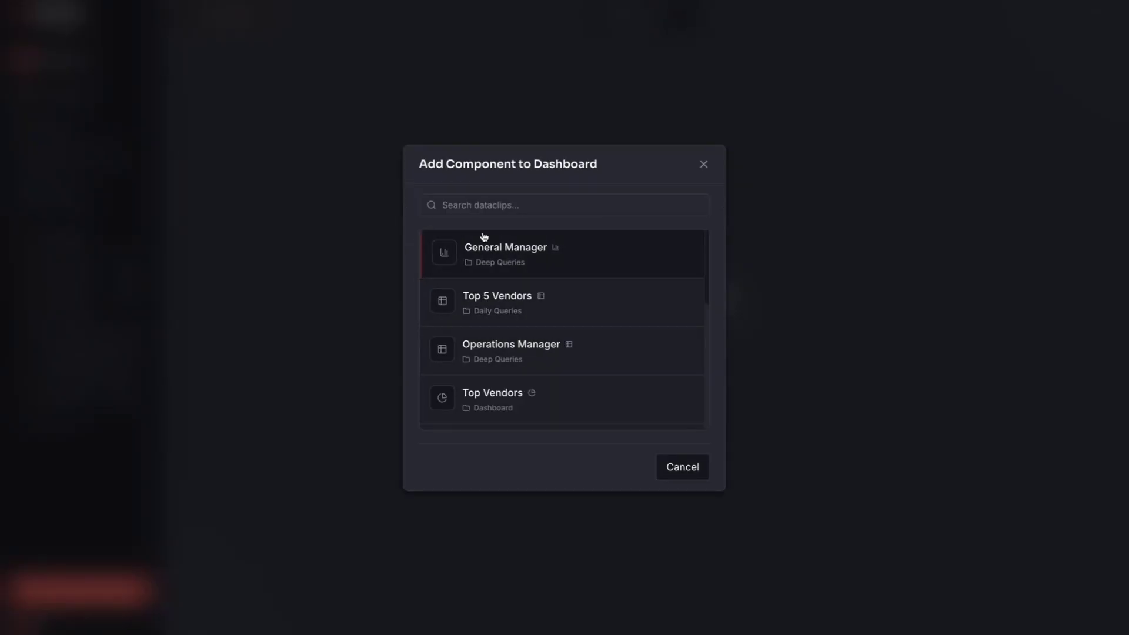
scroll(554, 345, down, 2)
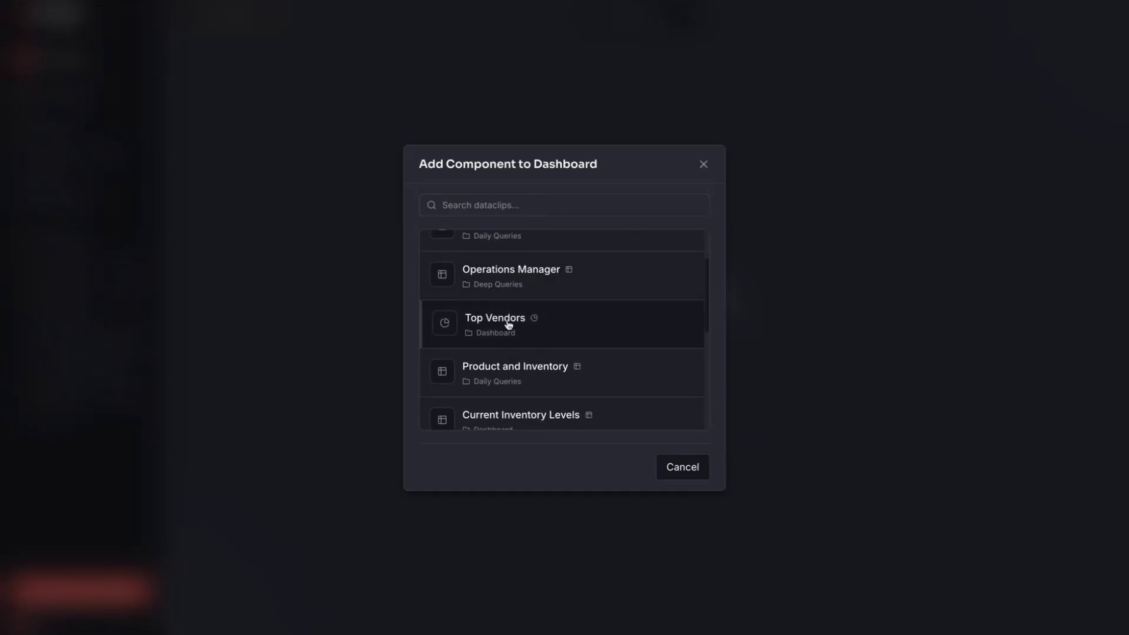
click(469, 328)
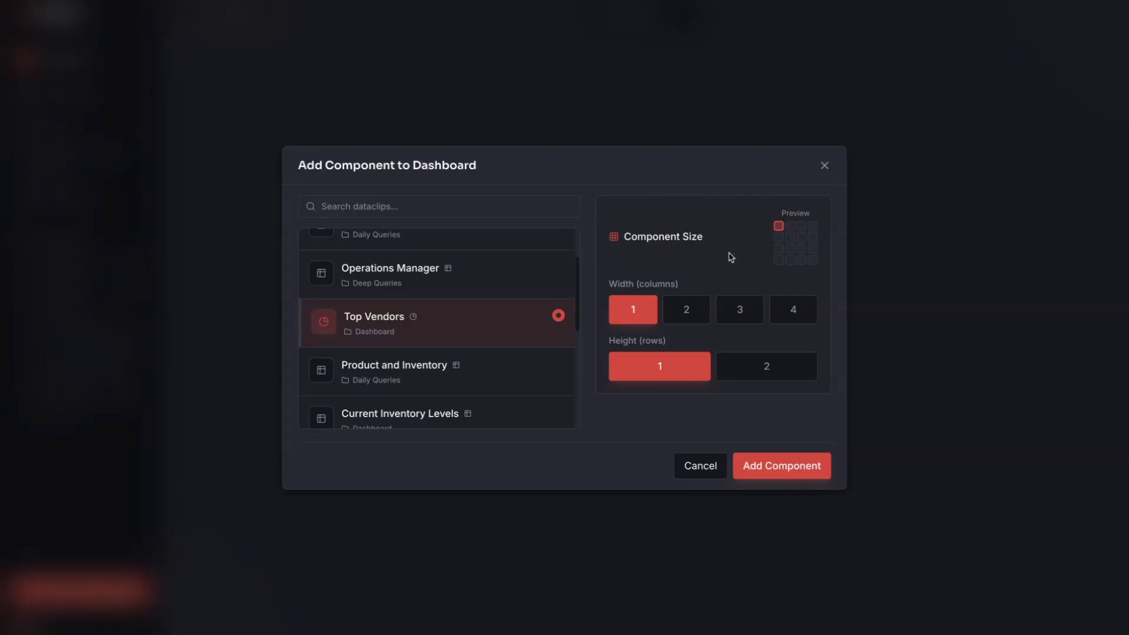
click(677, 312)
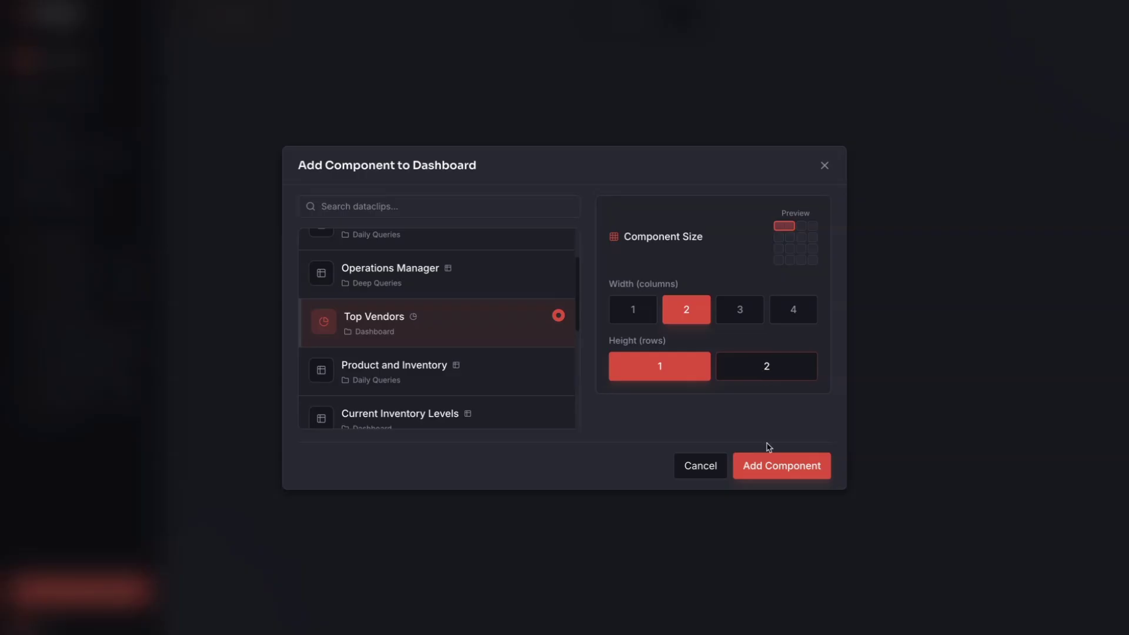
click(763, 466)
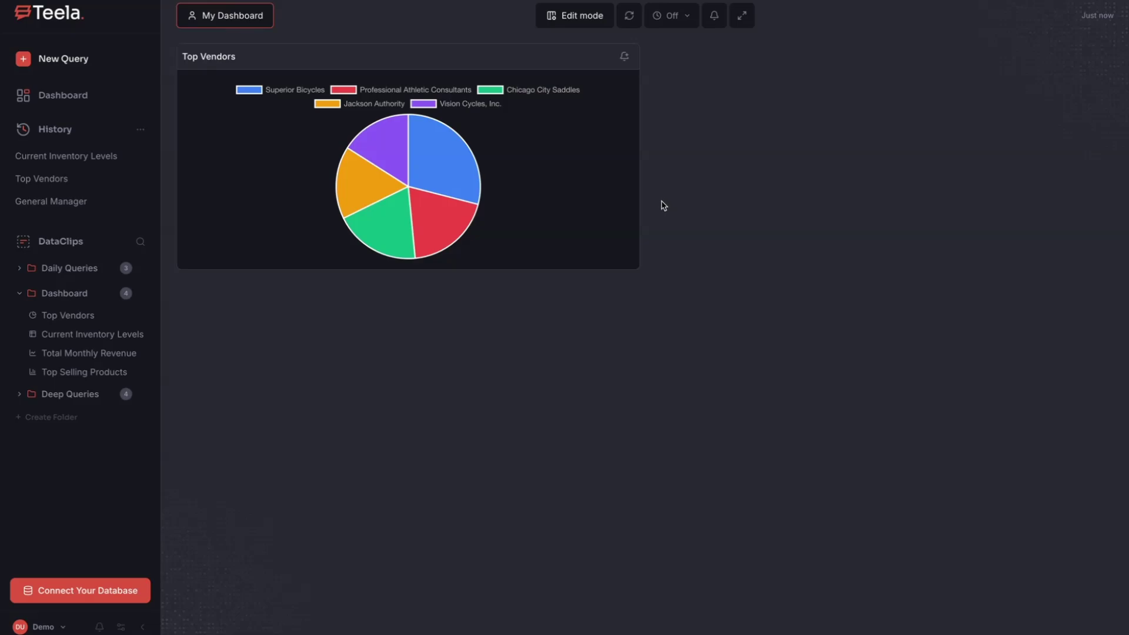
Enable dashboard editing and add the Current Inventory Levels dataclip as a component 3 columns wide and 1 row high.
click(585, 18)
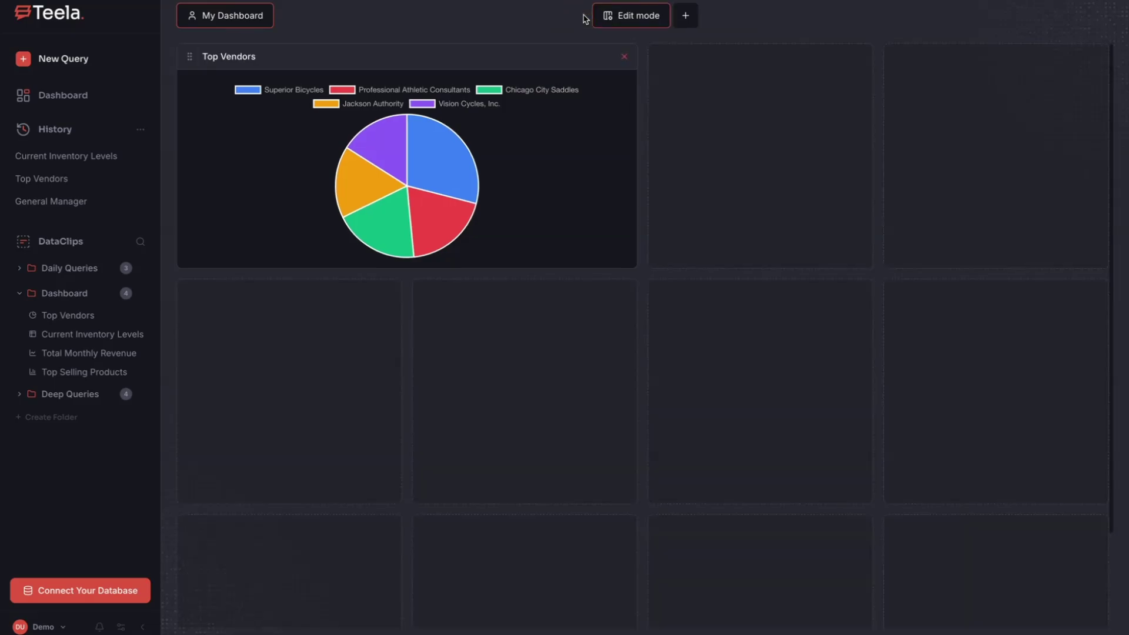
click(691, 24)
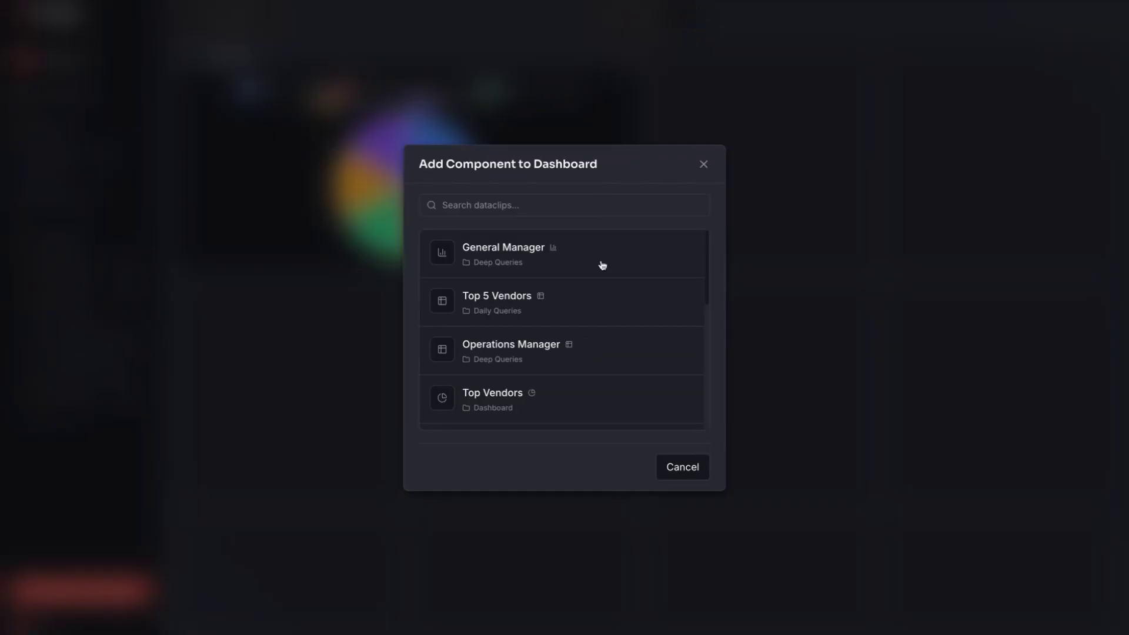
scroll(560, 320, down, 3)
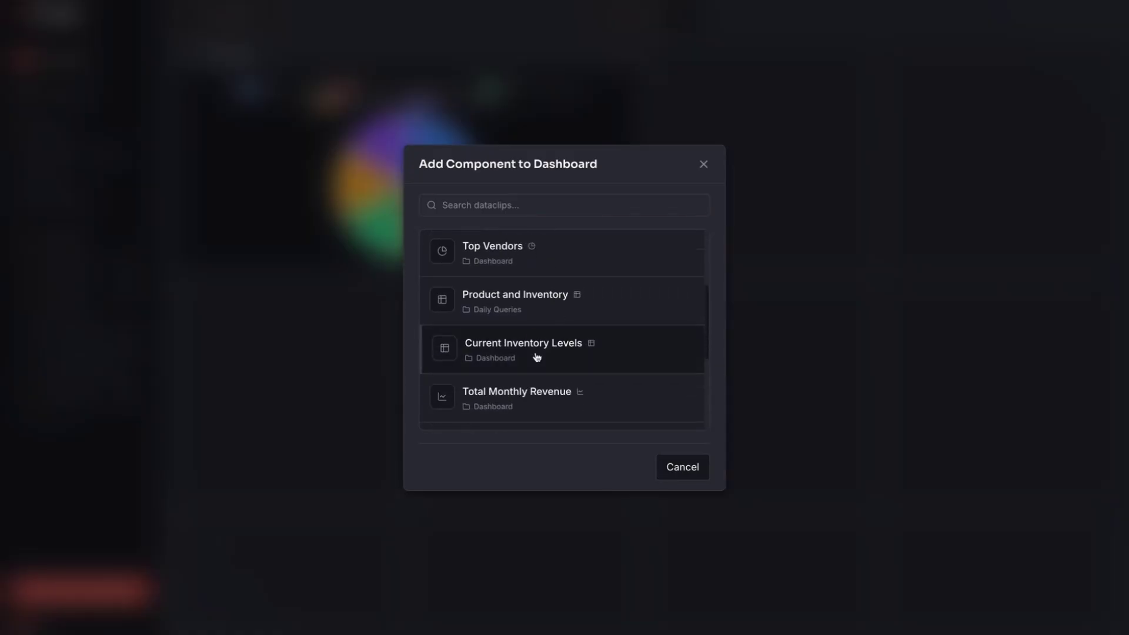
click(537, 358)
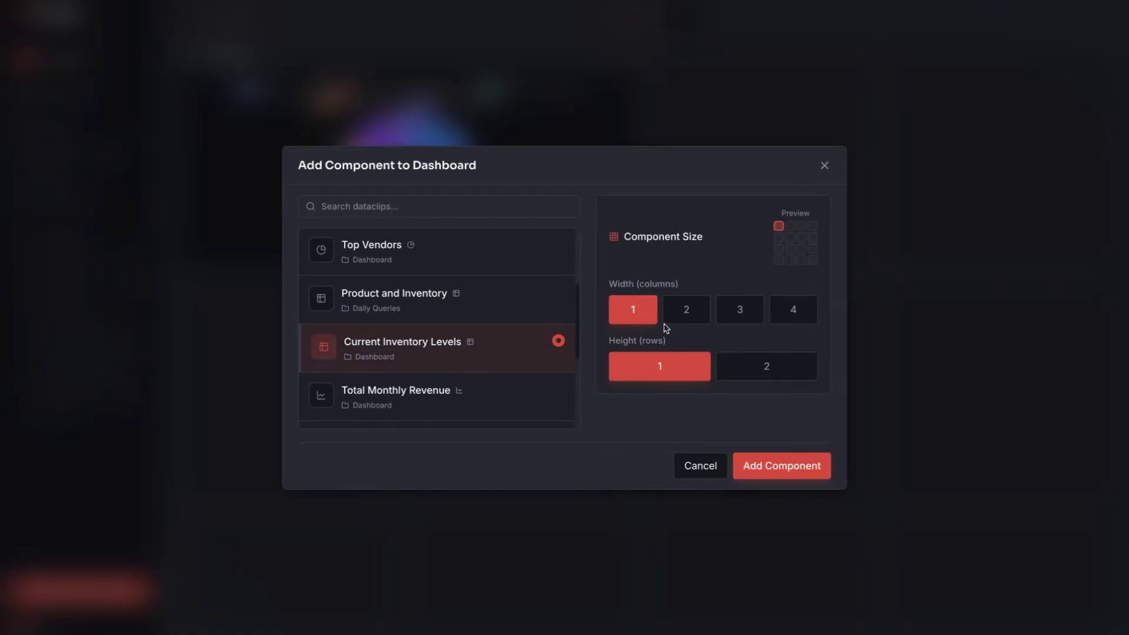
click(750, 310)
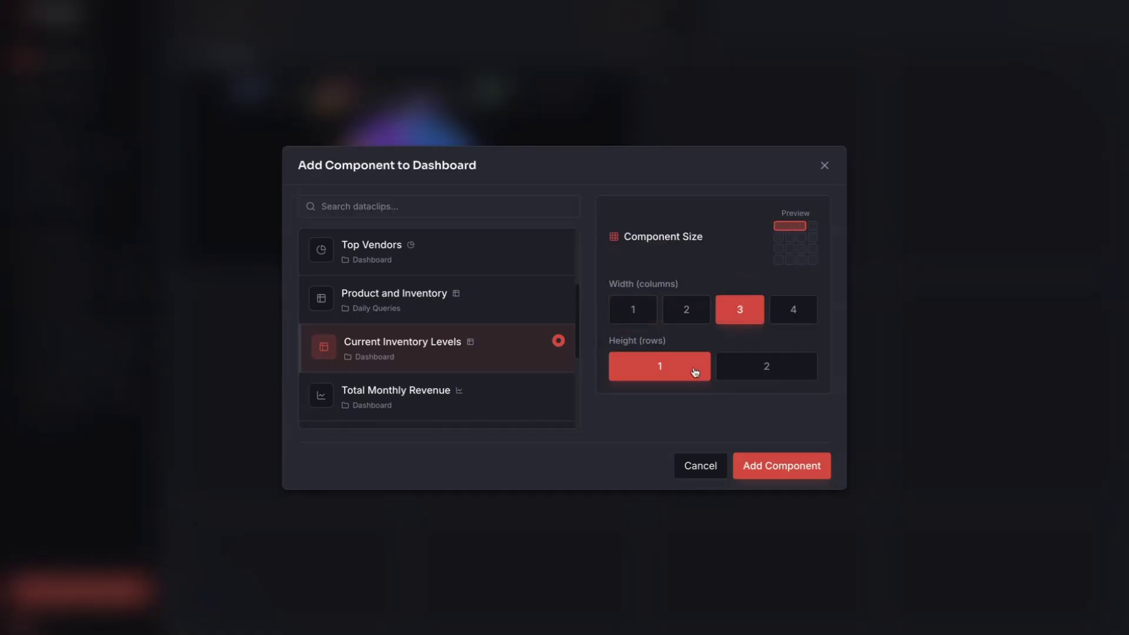
click(771, 466)
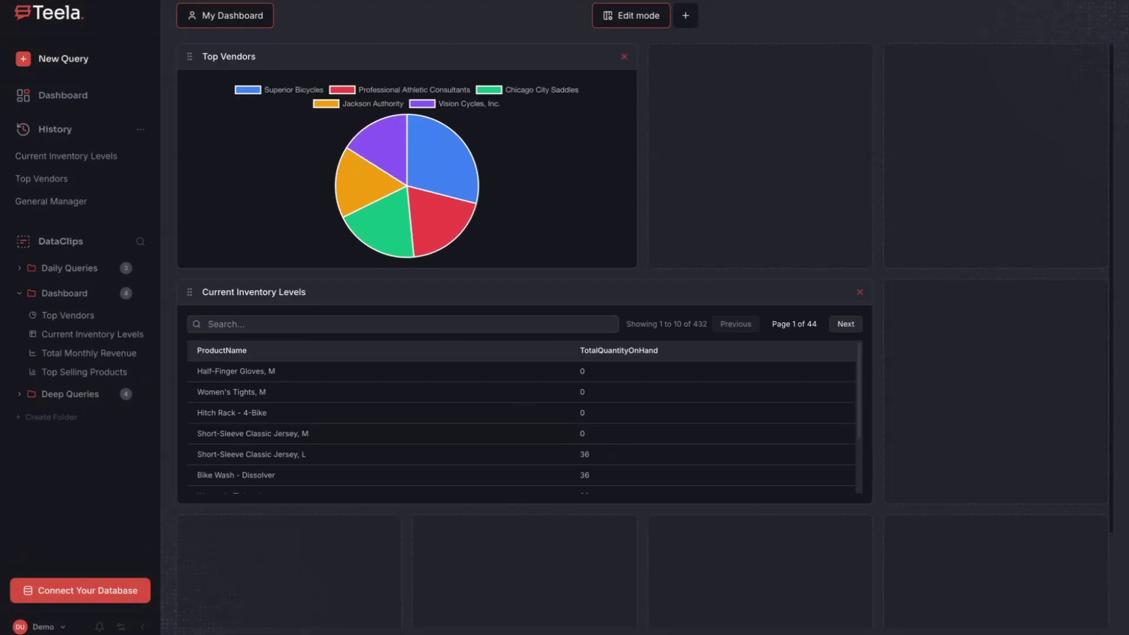
Add a second Current Inventory Levels component, 2 columns wide and 1 row high, to the dashboard.
click(689, 21)
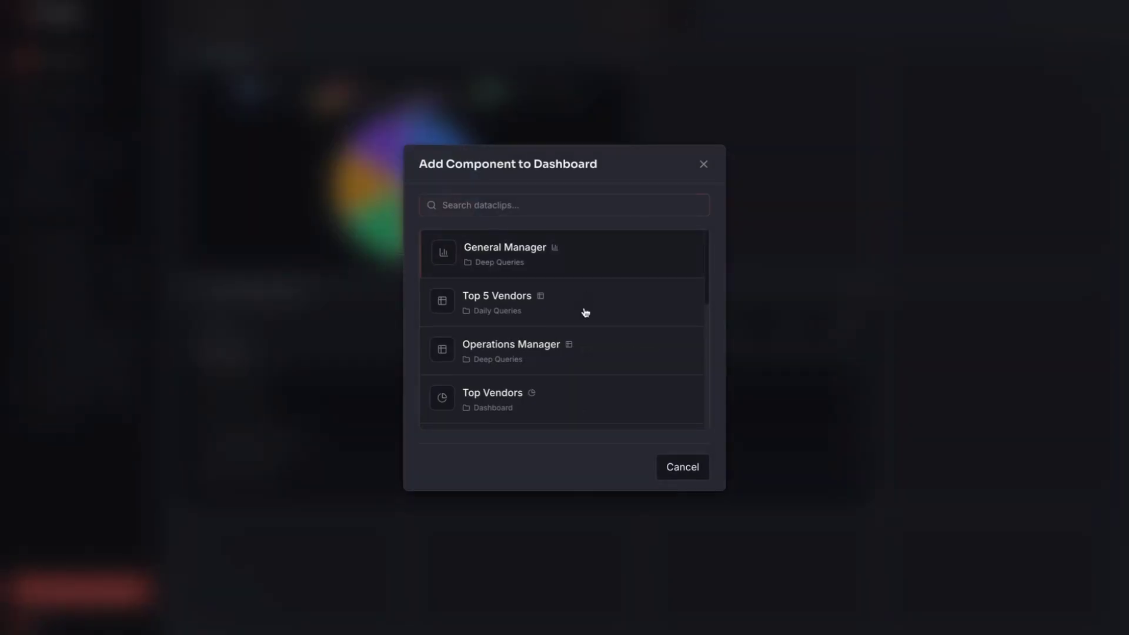
scroll(584, 312, down, 3)
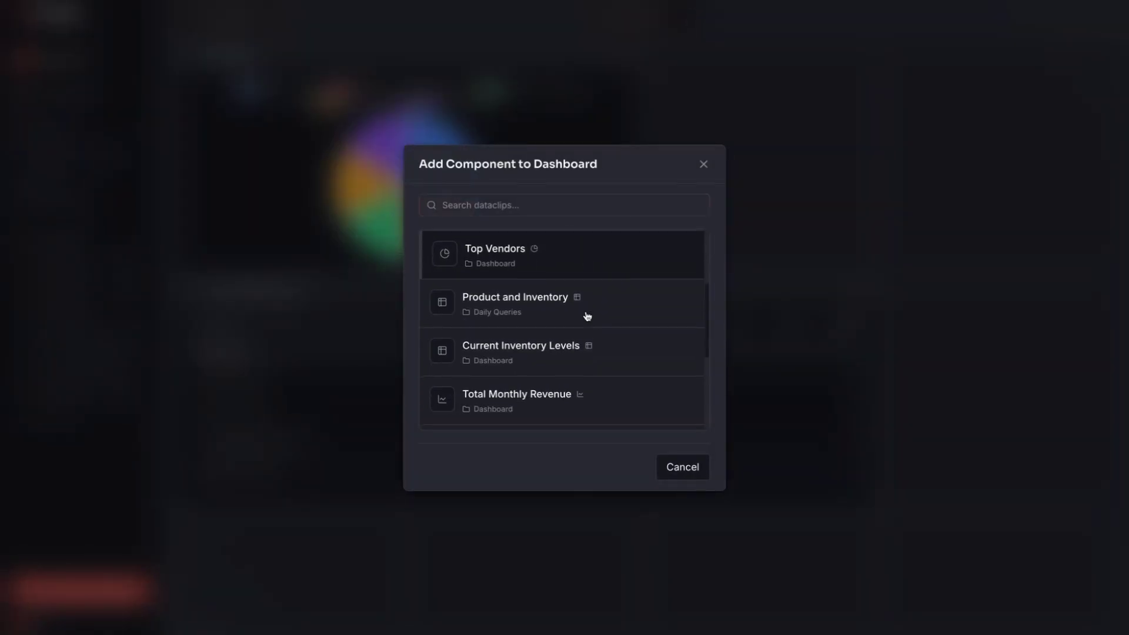
click(547, 355)
click(686, 308)
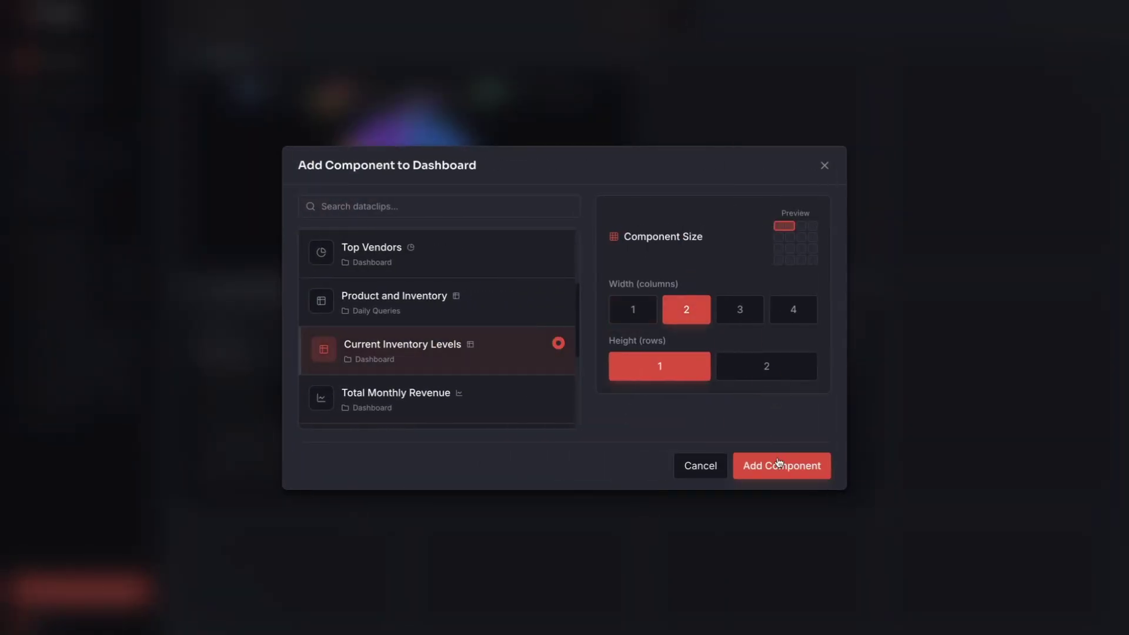
click(777, 464)
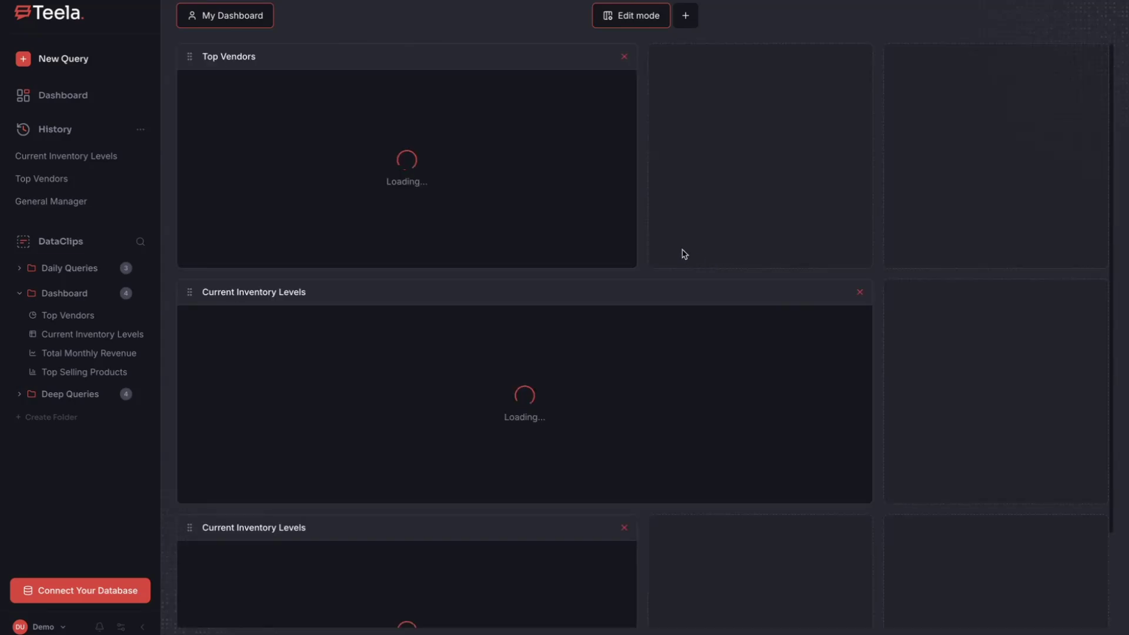
Add the Top Selling Products dataclip to the dashboard as a component 1 column wide and 1 row high.
click(686, 16)
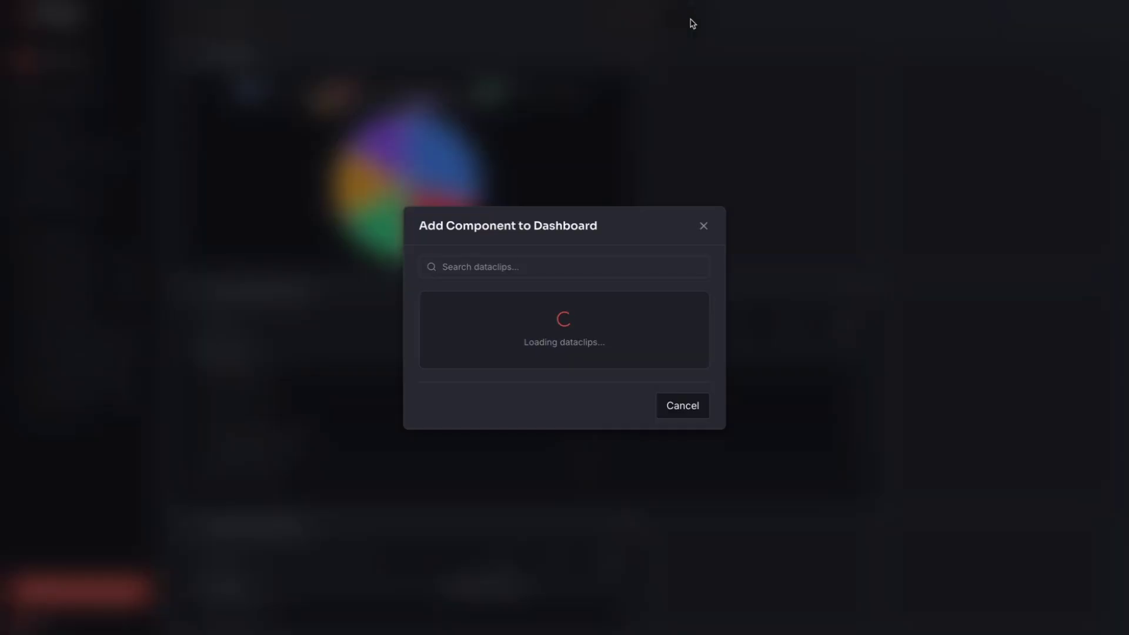
scroll(520, 386, down, 5)
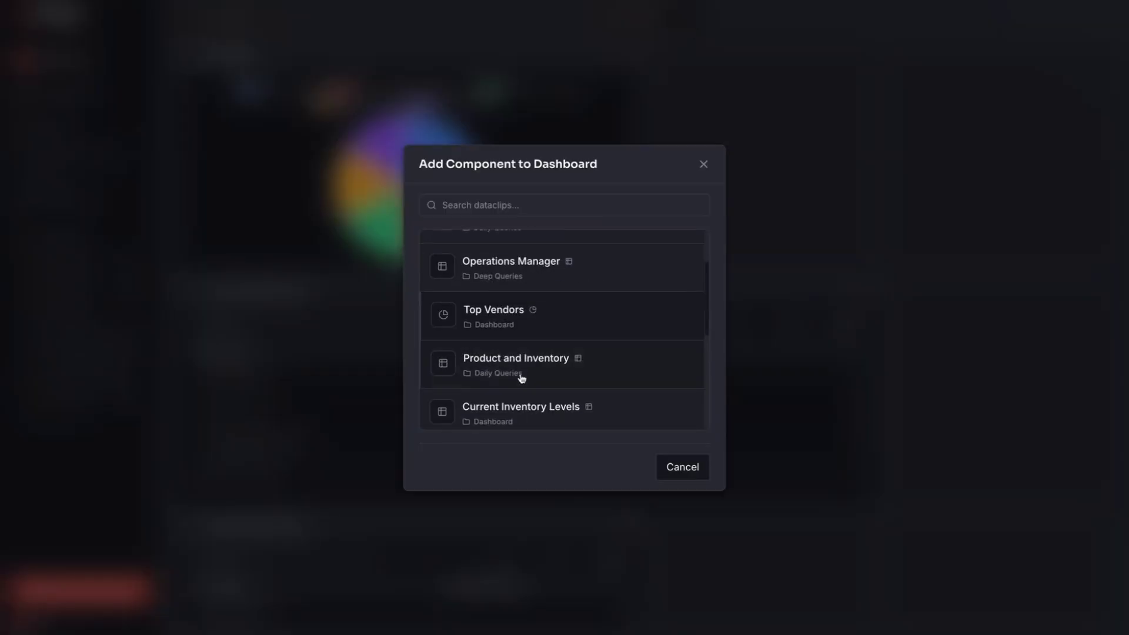
scroll(521, 378, down, 1)
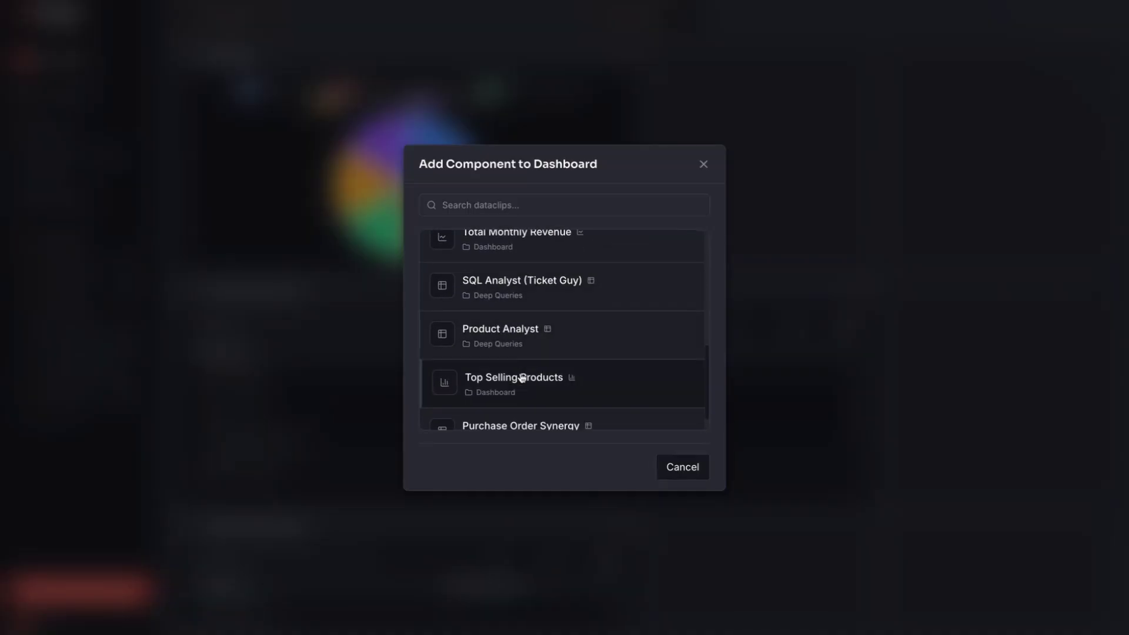
click(520, 385)
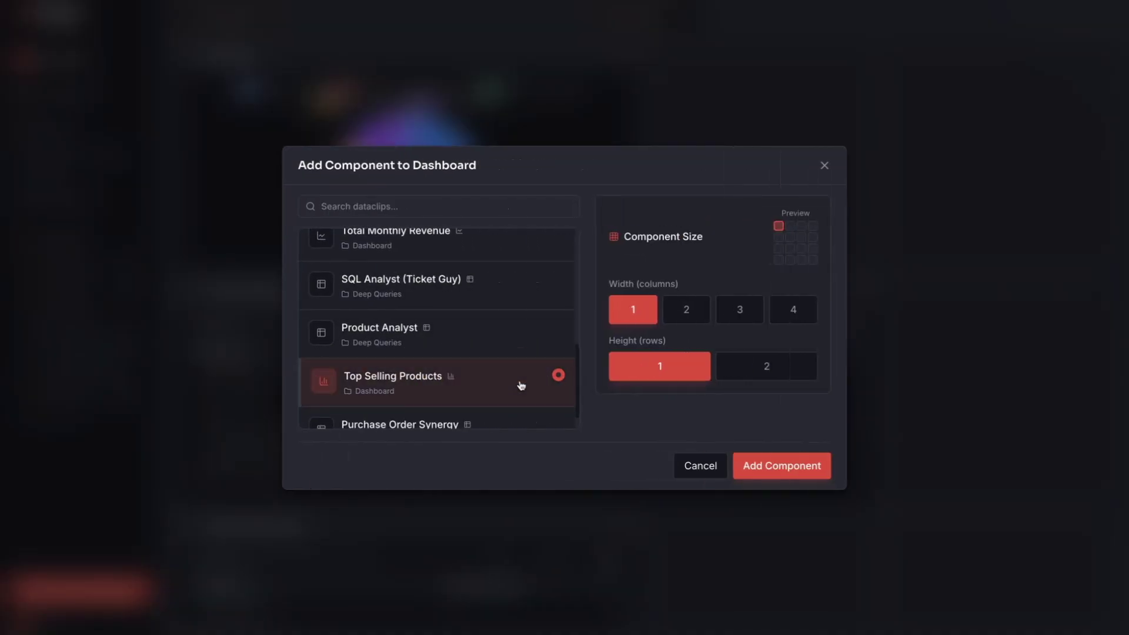
click(768, 470)
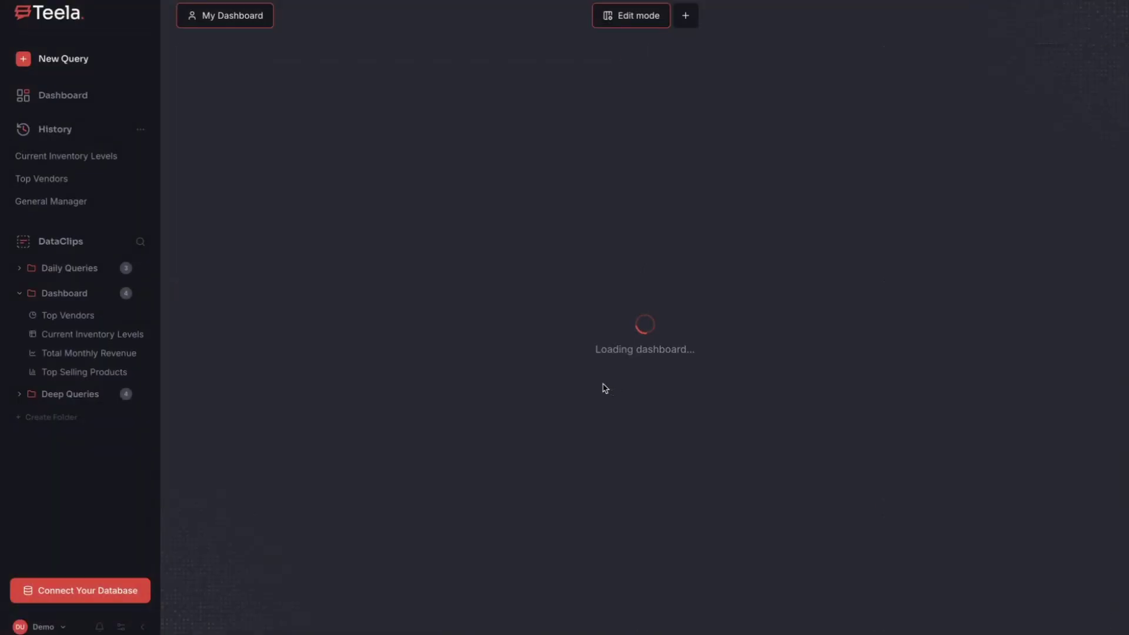
Move the Top Vendors component to the start of the second row and Top Selling Products to the first cell of the first row.
scroll(588, 395, down, 2)
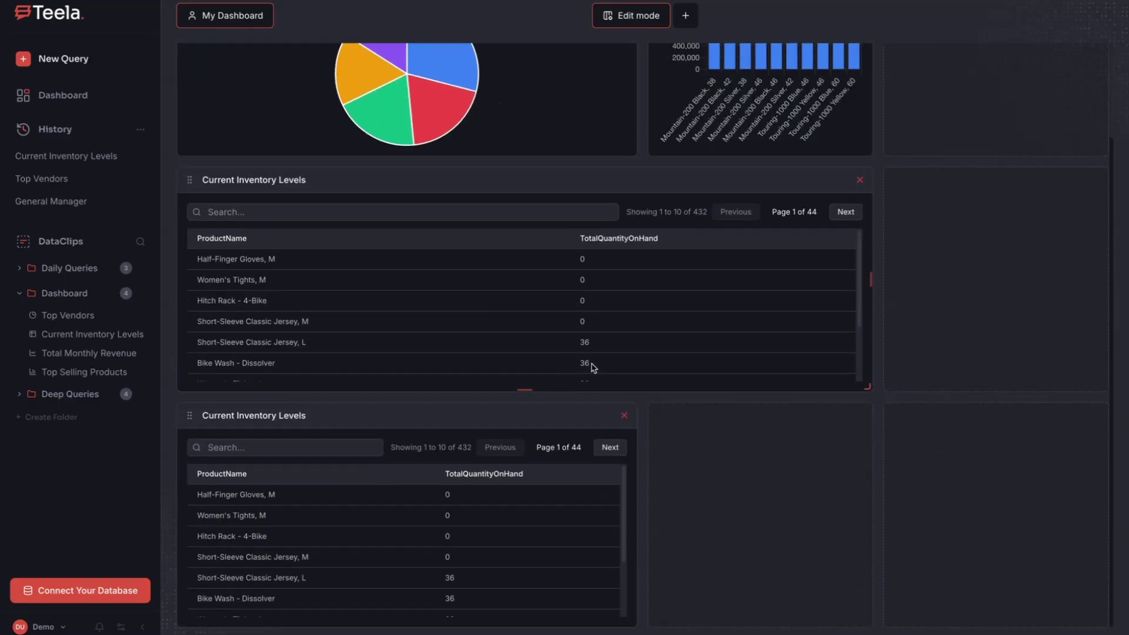
scroll(520, 374, up, 2)
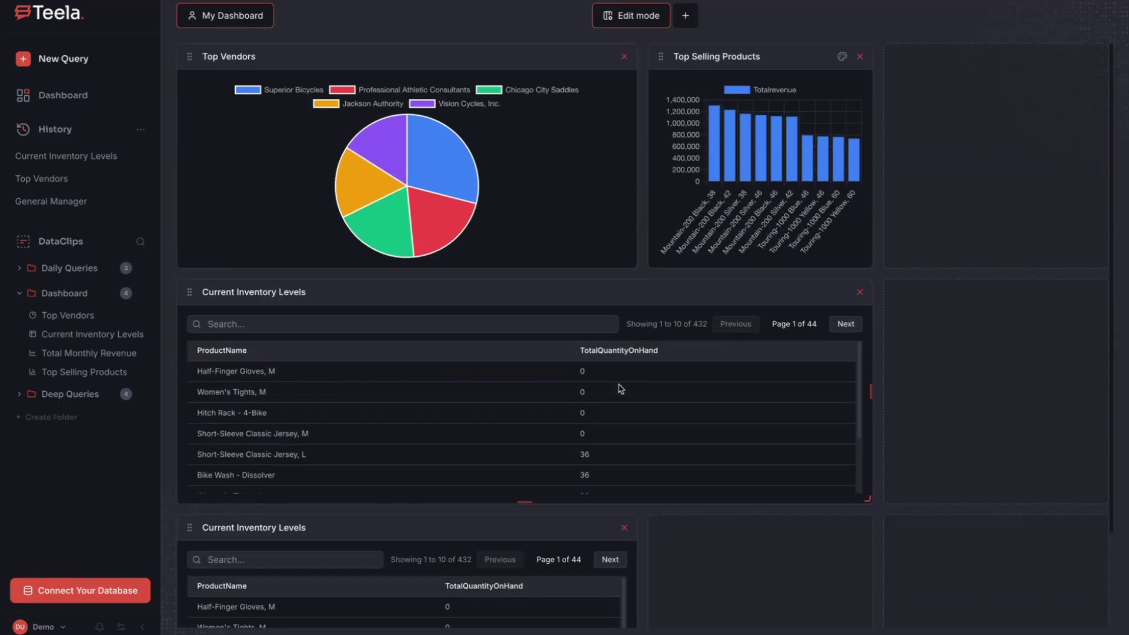
scroll(577, 382, down, 3)
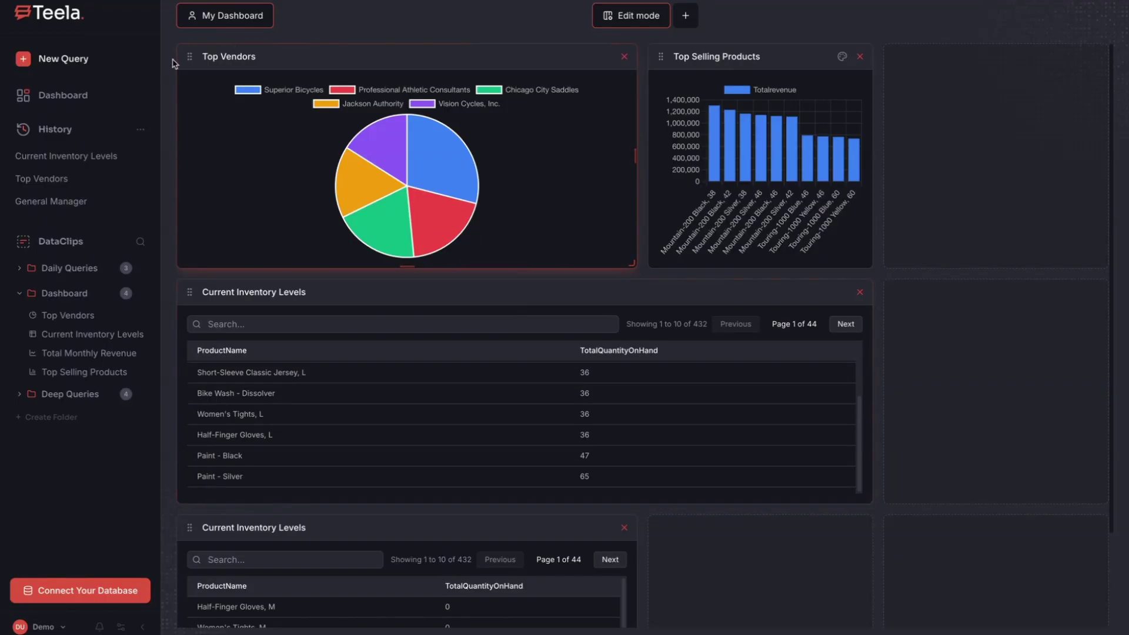
drag(236, 56, 184, 291)
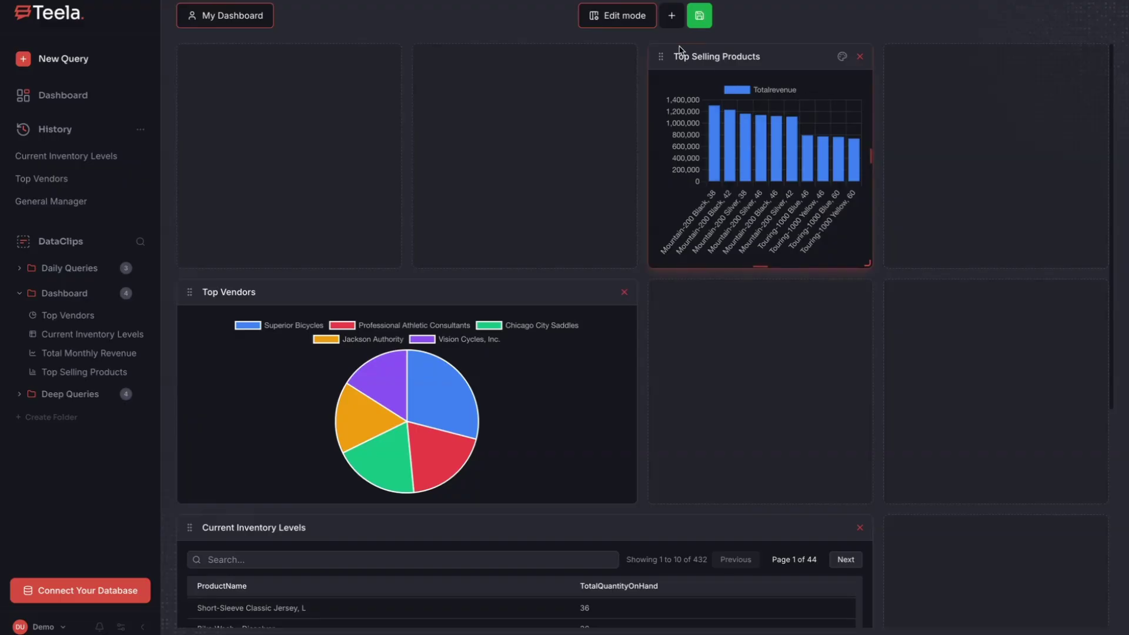
drag(661, 56, 182, 54)
Move the 2-column Current Inventory Levels table into the first row beside Top Selling Products and save the layout.
scroll(650, 277, down, 5)
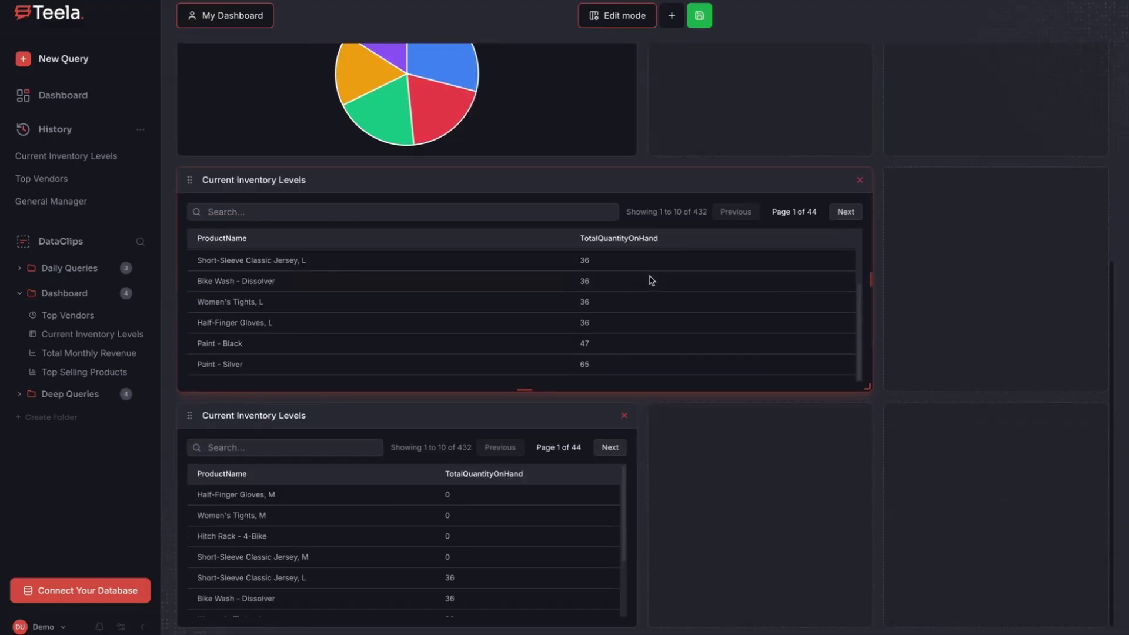
scroll(651, 278, up, 5)
scroll(650, 278, down, 5)
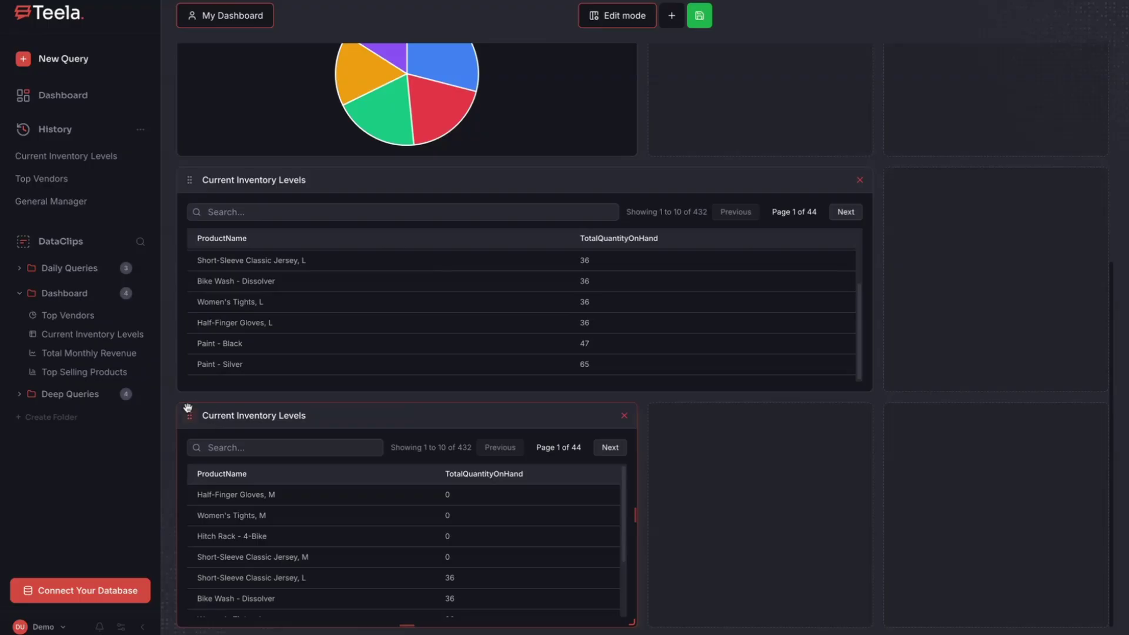
drag(188, 408, 432, 68)
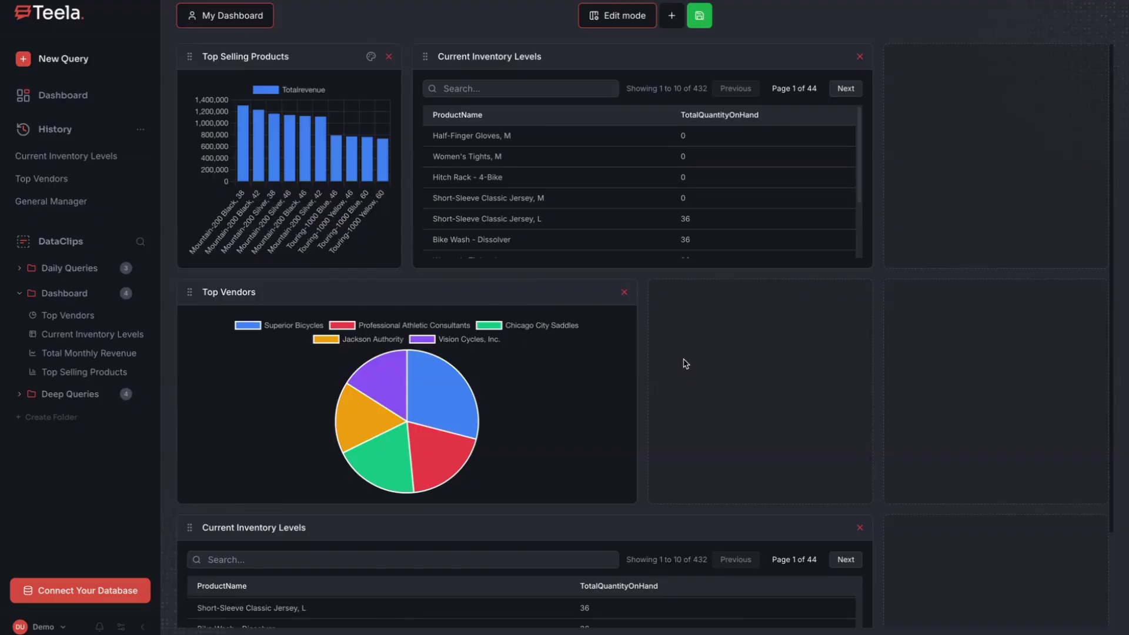
click(696, 23)
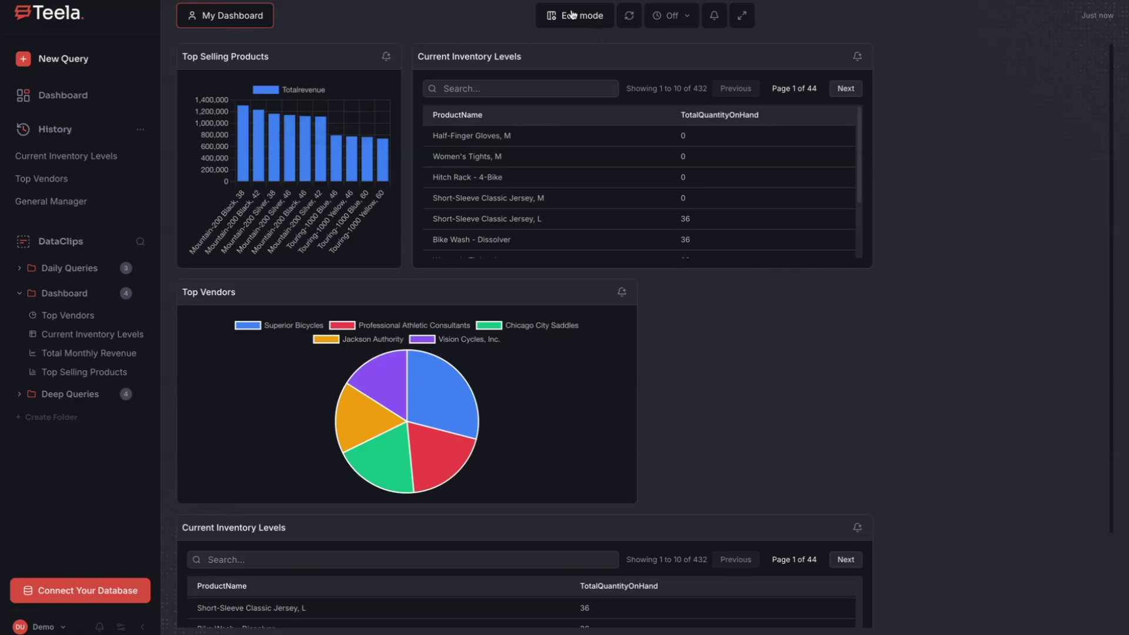
click(572, 14)
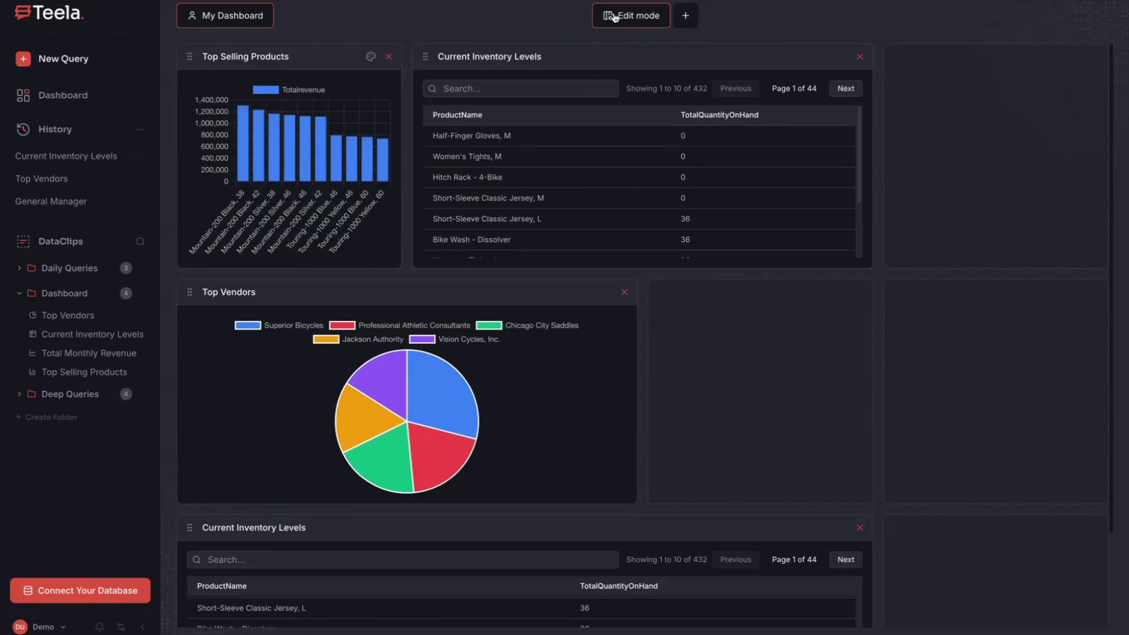
click(614, 16)
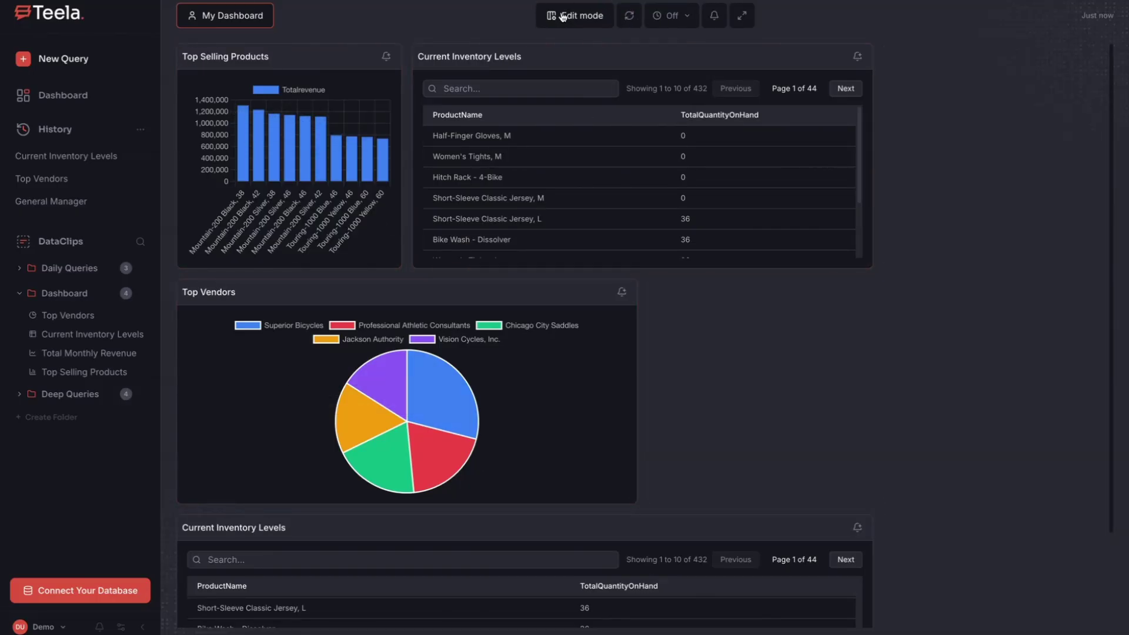